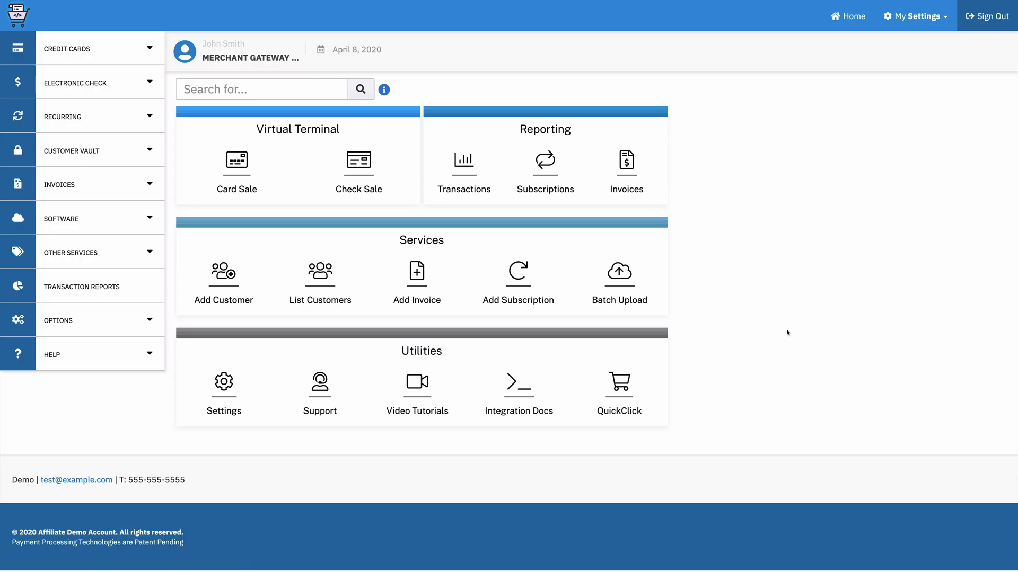
Navigate Other Services > Product Manager > Products and open The Pink Skull item, SKU 0001.
{"action": "left_click", "coordinate": [97, 242]}
{"action": "left_click", "coordinate": [98, 307]}
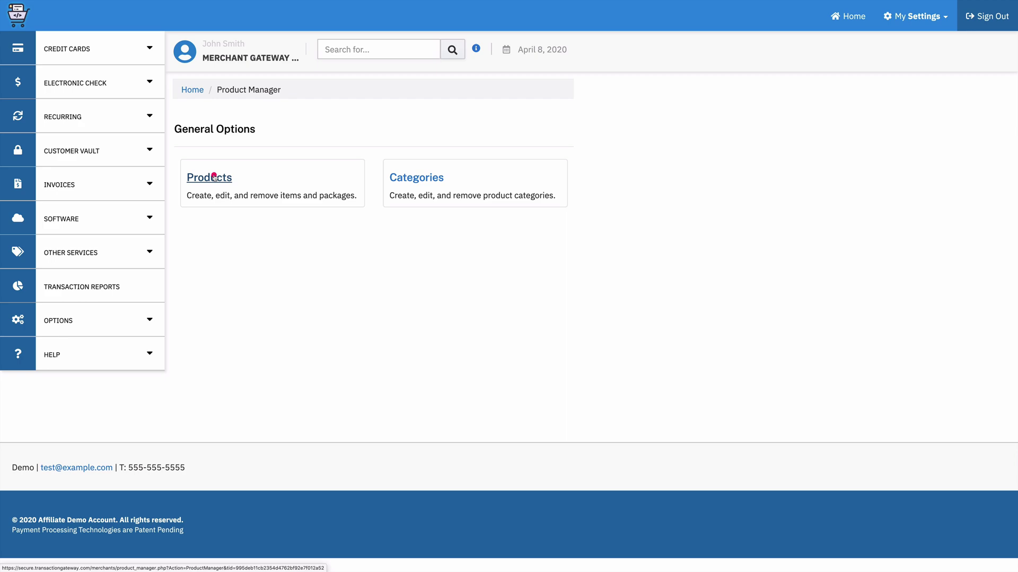
{"action": "left_click", "coordinate": [213, 176]}
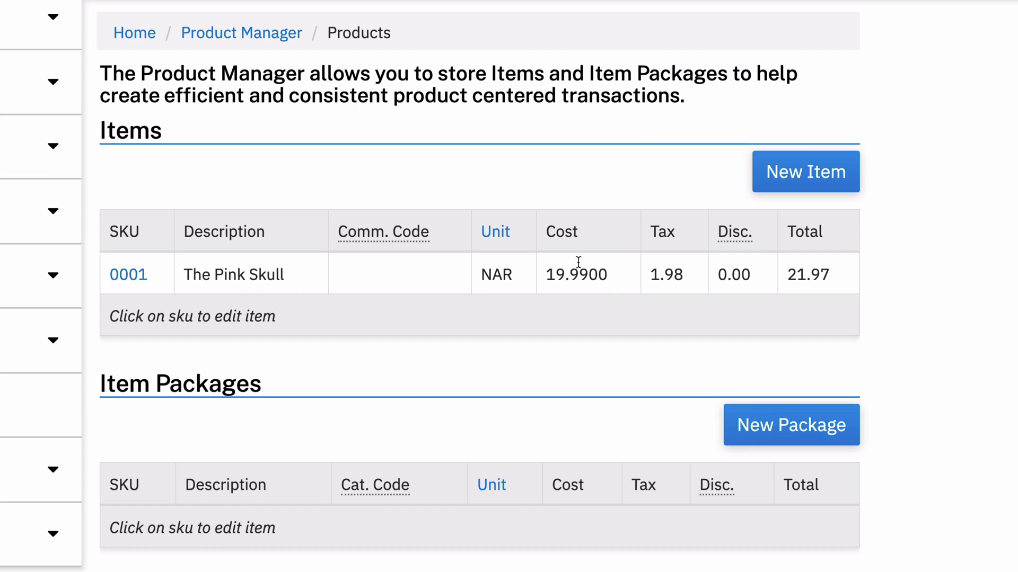
{"action": "left_click", "coordinate": [140, 276]}
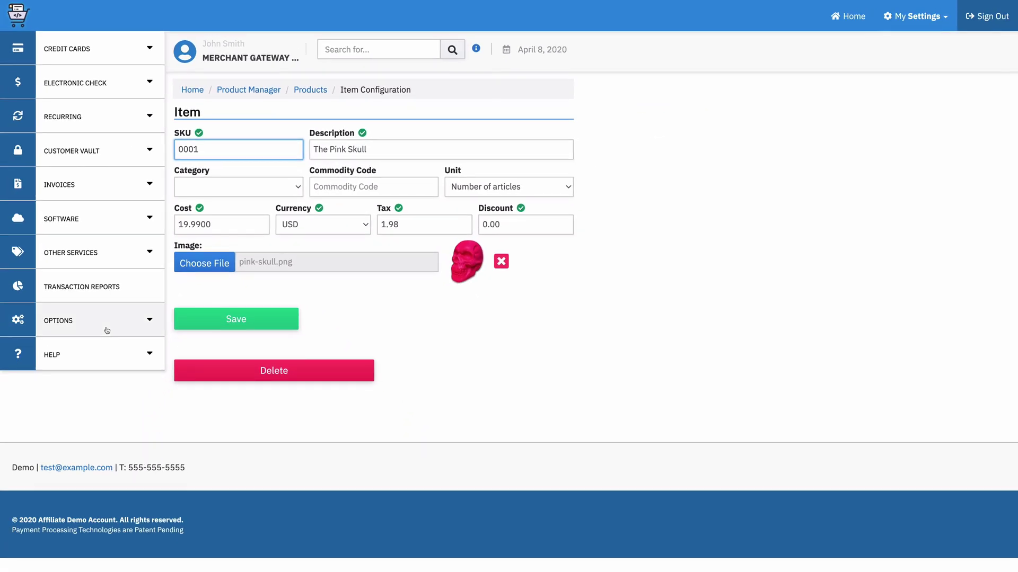
Reach the Security Keys settings and start adding a new public key.
{"action": "left_click", "coordinate": [90, 324]}
{"action": "left_click", "coordinate": [93, 355]}
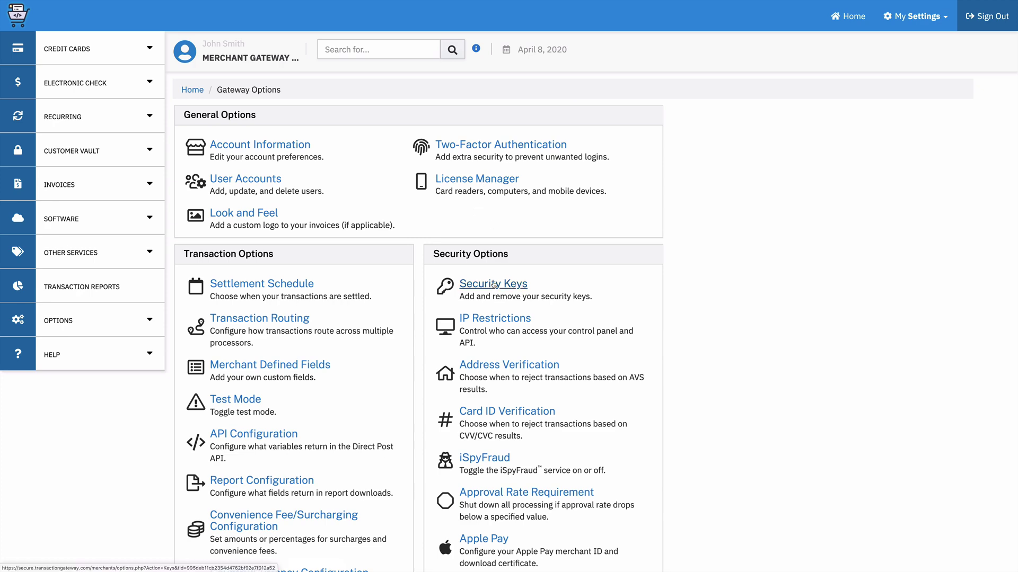
{"action": "left_click", "coordinate": [493, 283]}
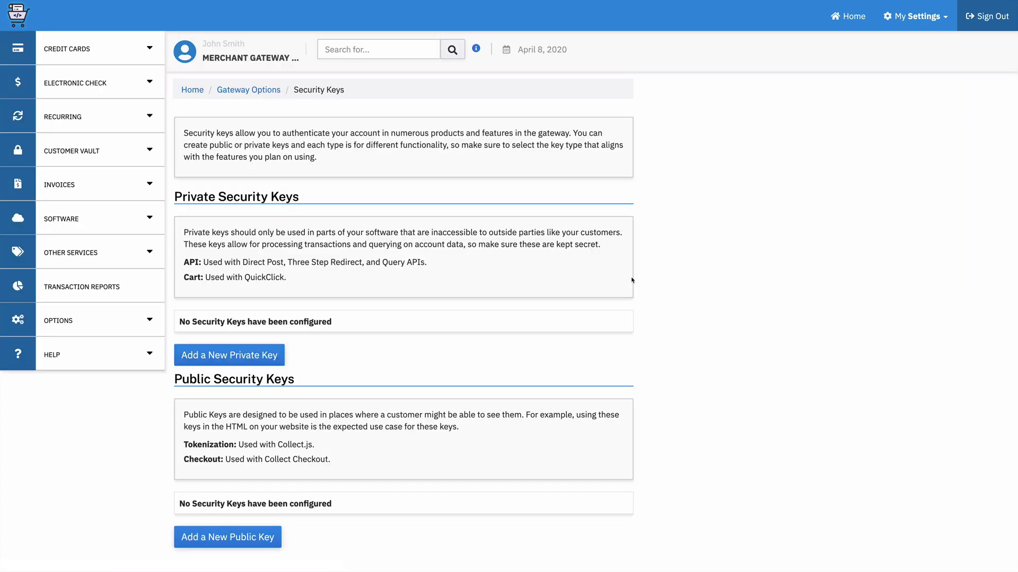
{"action": "scroll", "coordinate": [461, 356], "scroll_direction": "down", "scroll_amount": 2}
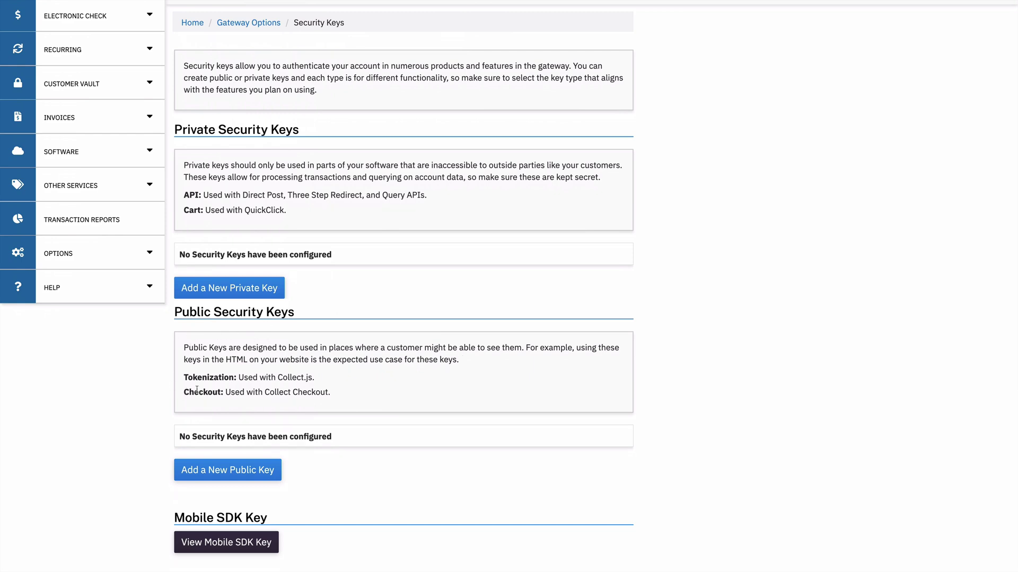
{"action": "left_click", "coordinate": [253, 470]}
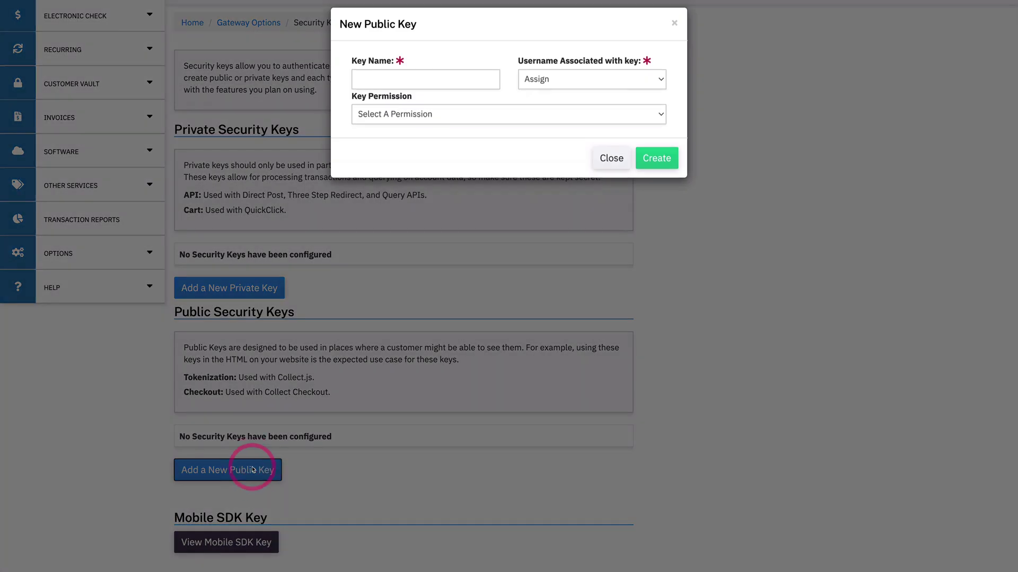
Create a public key named Checkout for merchantdemoacct with Checkout permission and select its key string.
{"action": "left_click", "coordinate": [415, 93]}
{"action": "type", "text": "Ch"}
{"action": "type", "text": "eck"}
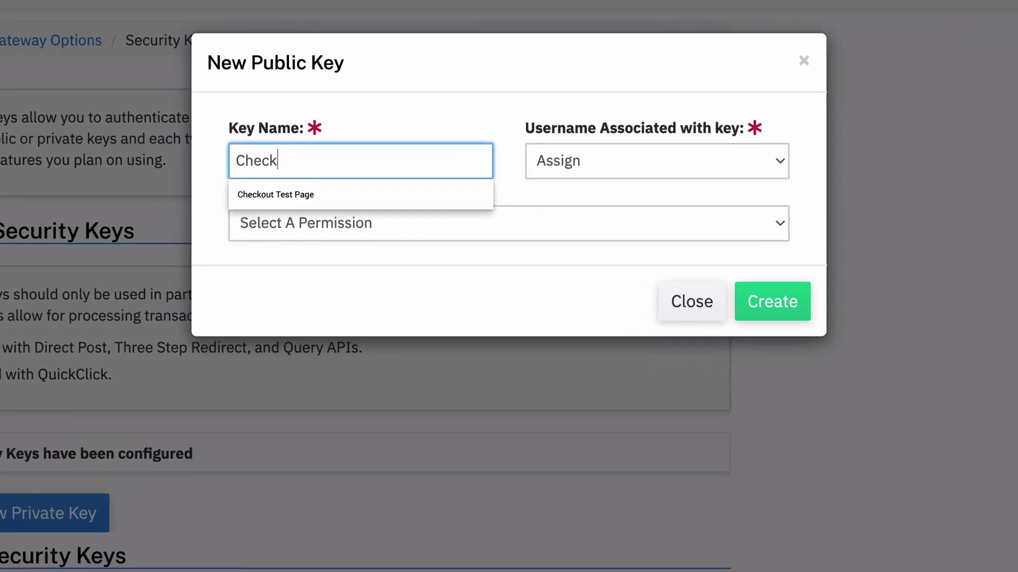
{"action": "type", "text": "out"}
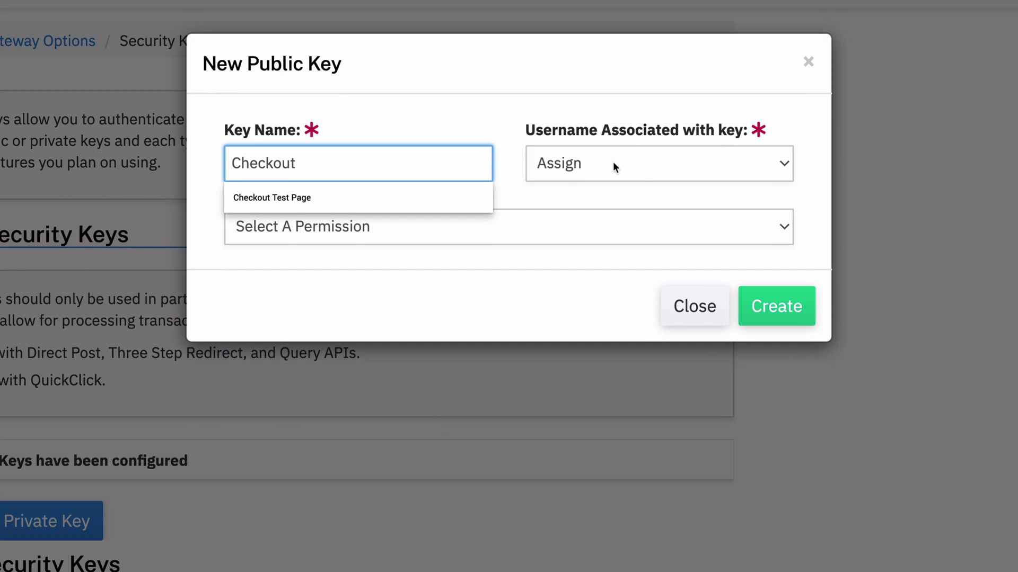
{"action": "left_click", "coordinate": [614, 165]}
{"action": "left_click", "coordinate": [618, 188]}
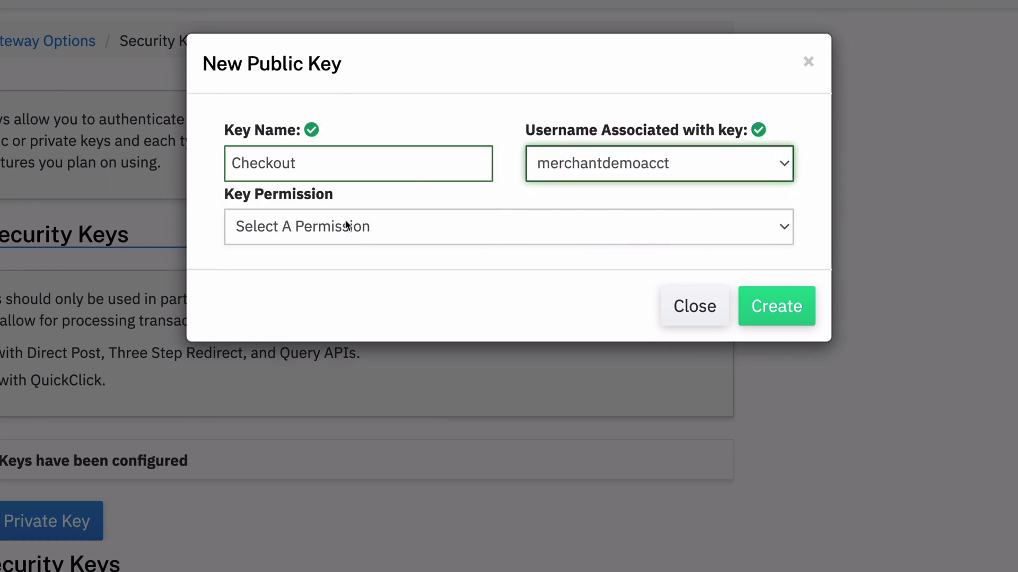
{"action": "left_click", "coordinate": [322, 220]}
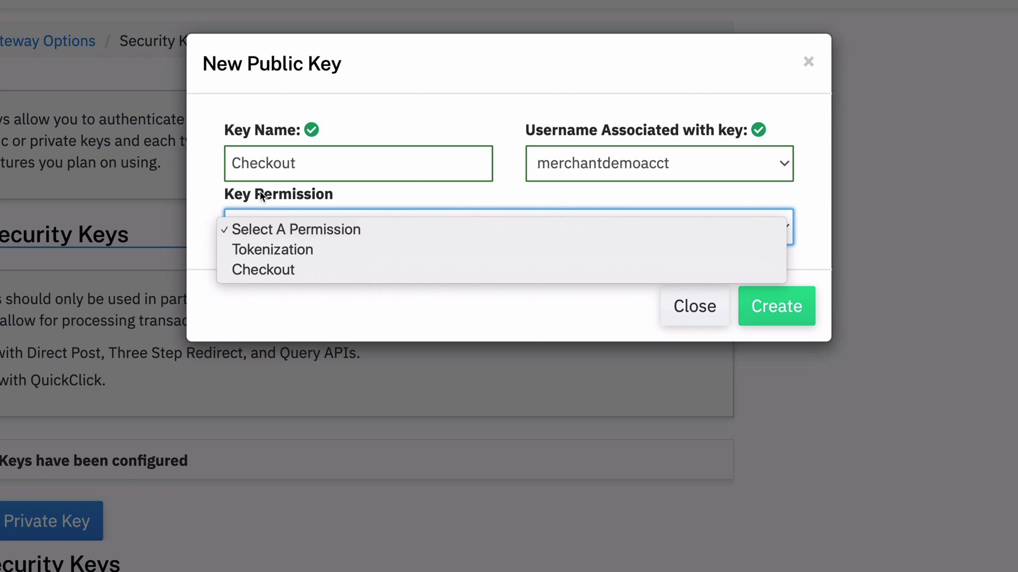
{"action": "left_click", "coordinate": [268, 267]}
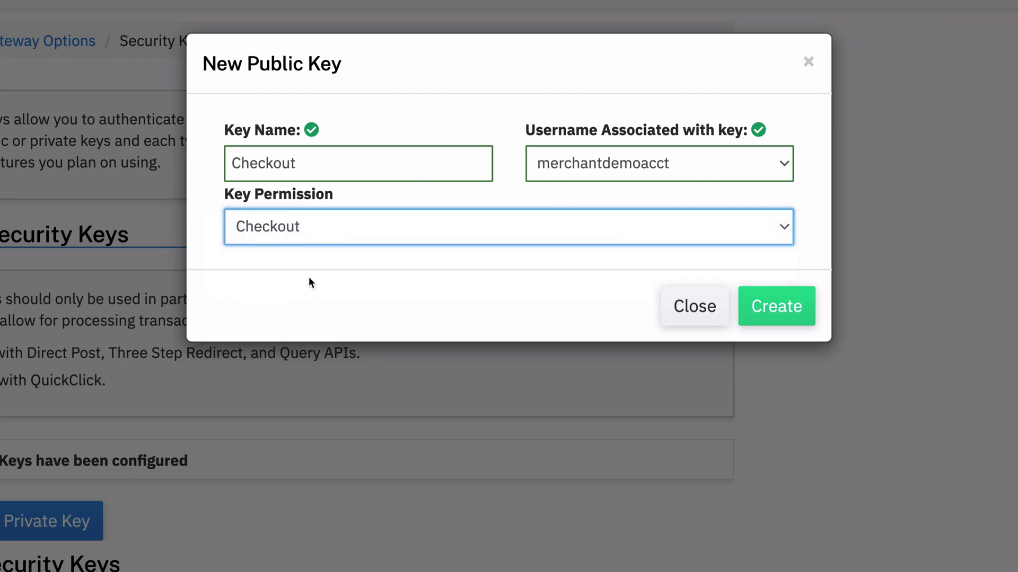
{"action": "left_click", "coordinate": [791, 310]}
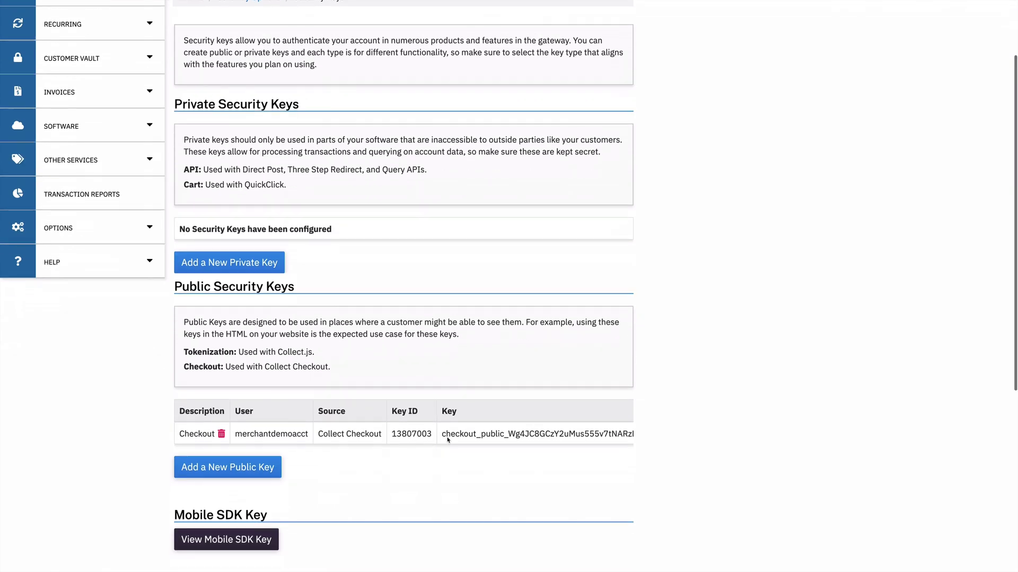
{"action": "double_click", "coordinate": [517, 434]}
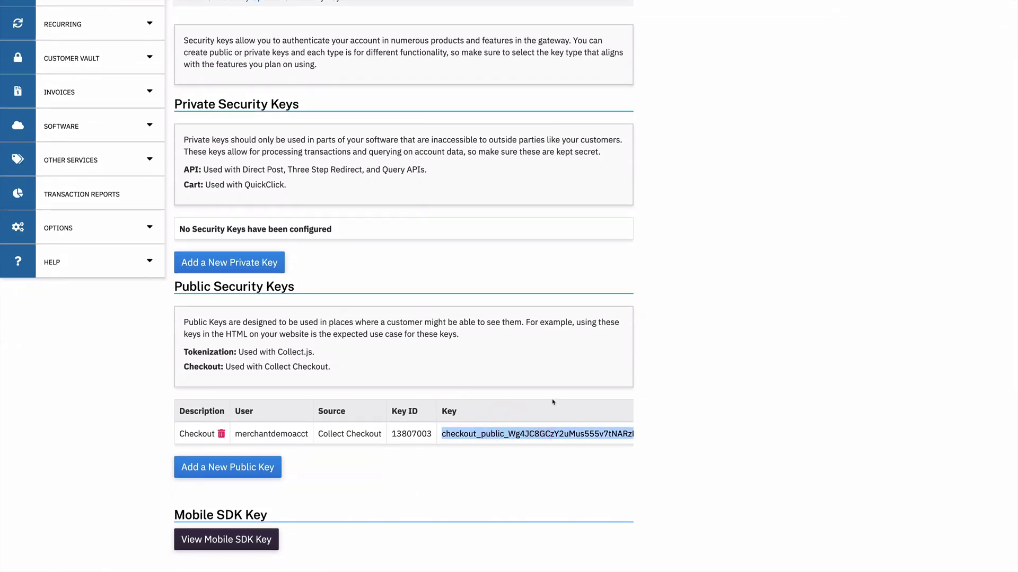
Navigate Other Services > Collect Checkout (beta) > URL Whitelist and start adding a URL.
{"action": "left_click", "coordinate": [98, 167]}
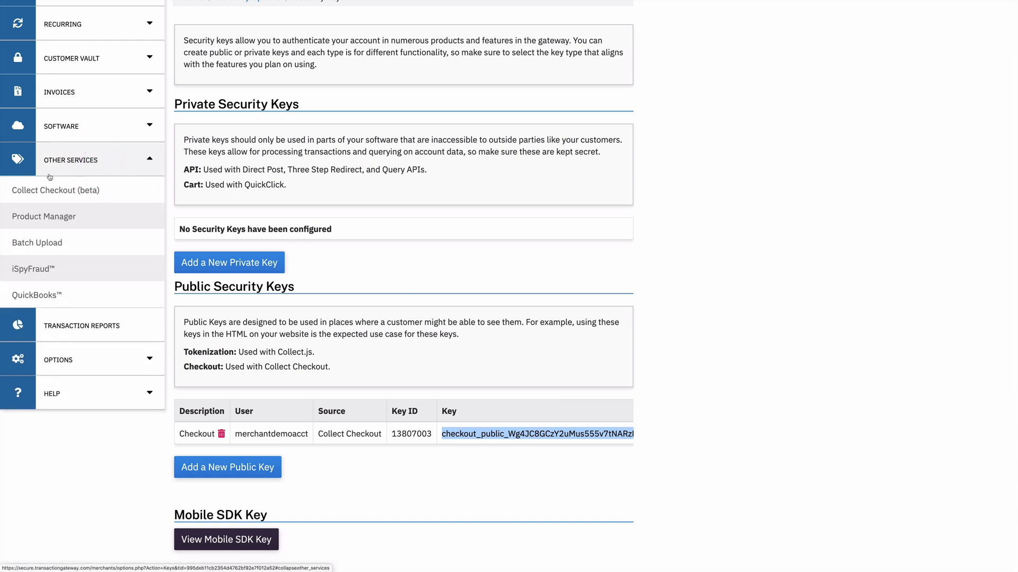
{"action": "left_click", "coordinate": [50, 191]}
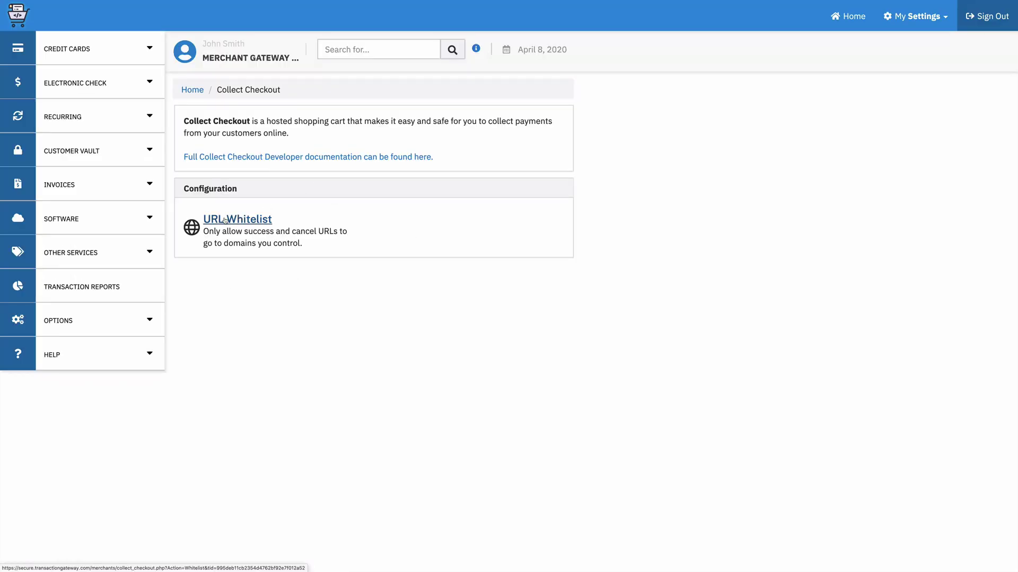
{"action": "left_click", "coordinate": [231, 222]}
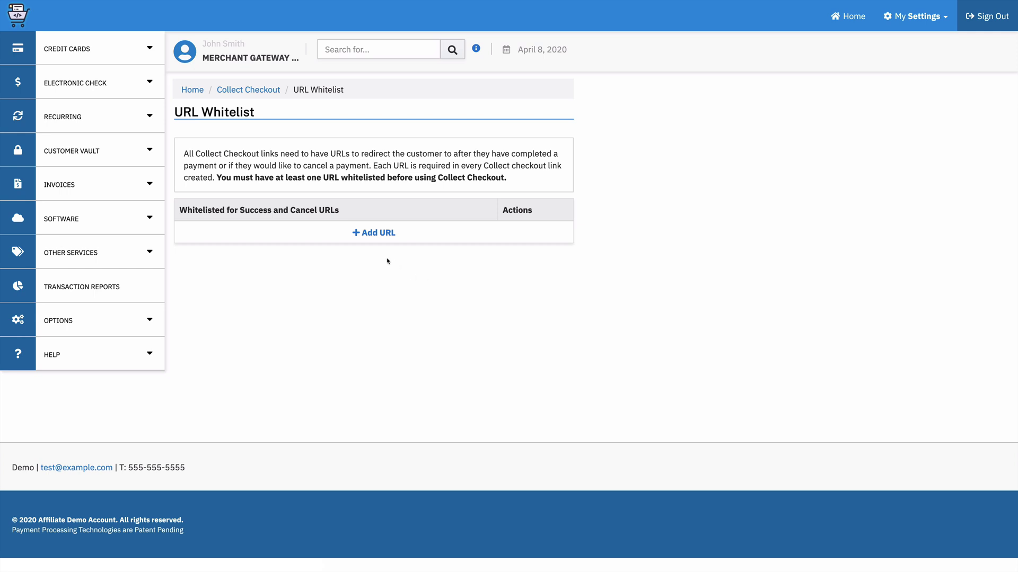
{"action": "left_click", "coordinate": [376, 233]}
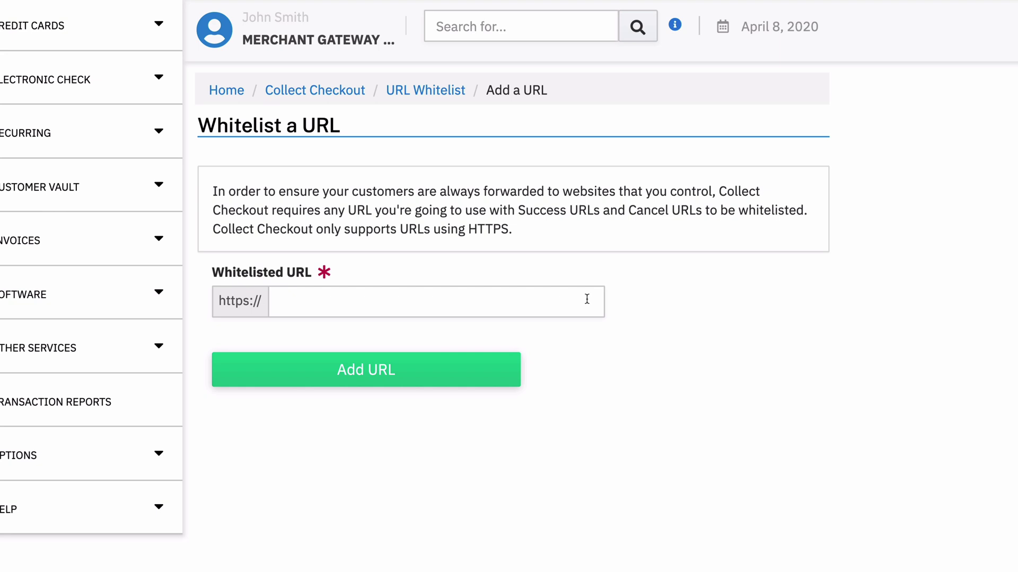
Enter example.com/receipt.php as the whitelisted URL and let it validate.
{"action": "left_click", "coordinate": [483, 308]}
{"action": "type", "text": "example.com"}
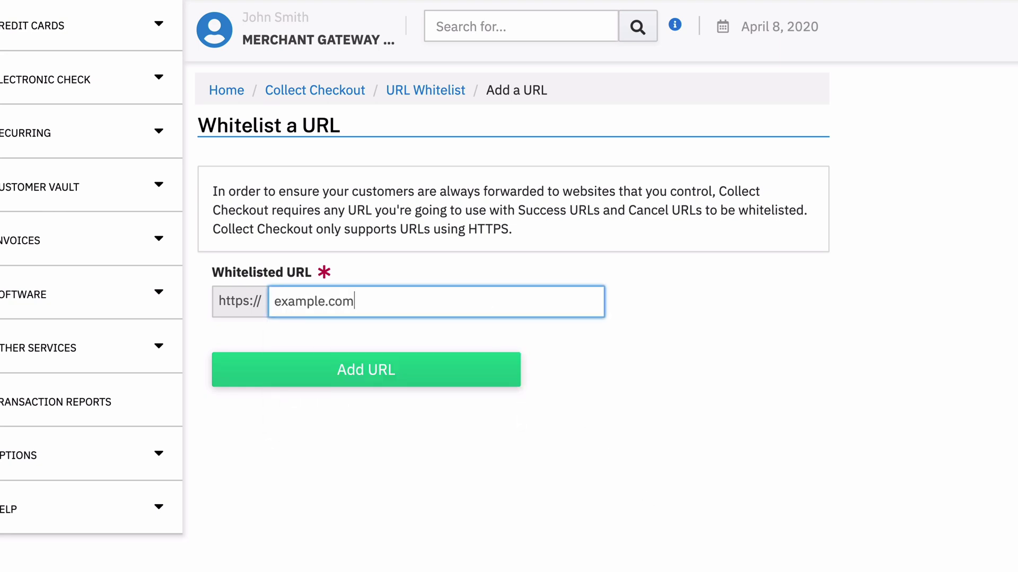
{"action": "left_click", "coordinate": [367, 275]}
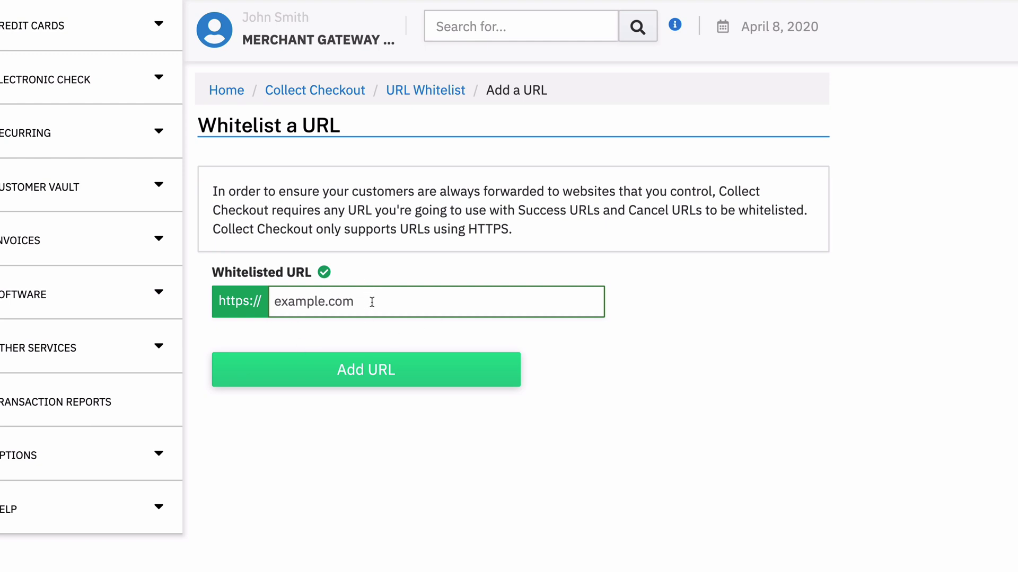
{"action": "left_click", "coordinate": [371, 301]}
{"action": "type", "text": "/r"}
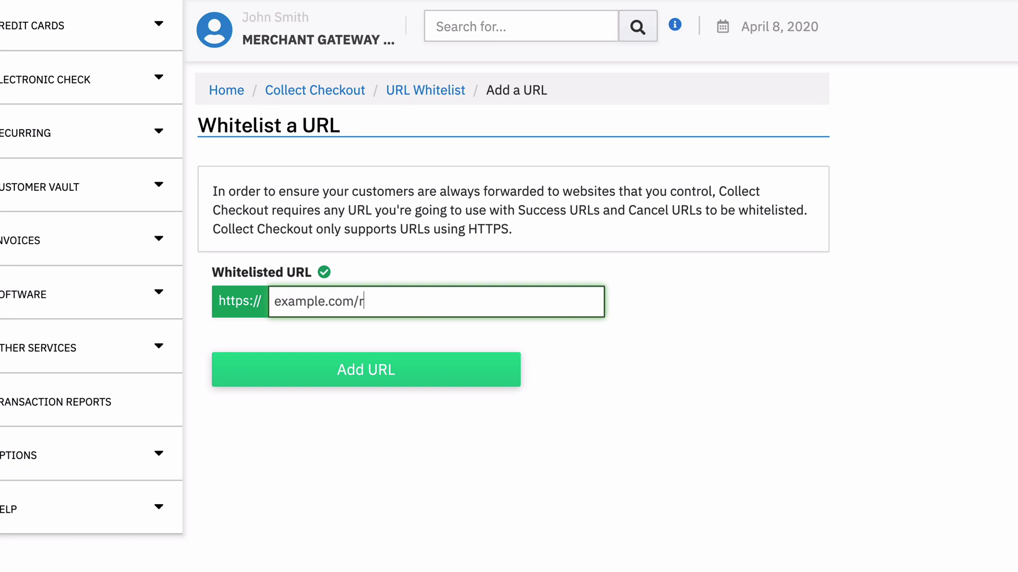
{"action": "type", "text": "eceipt.php"}
{"action": "left_click", "coordinate": [507, 327]}
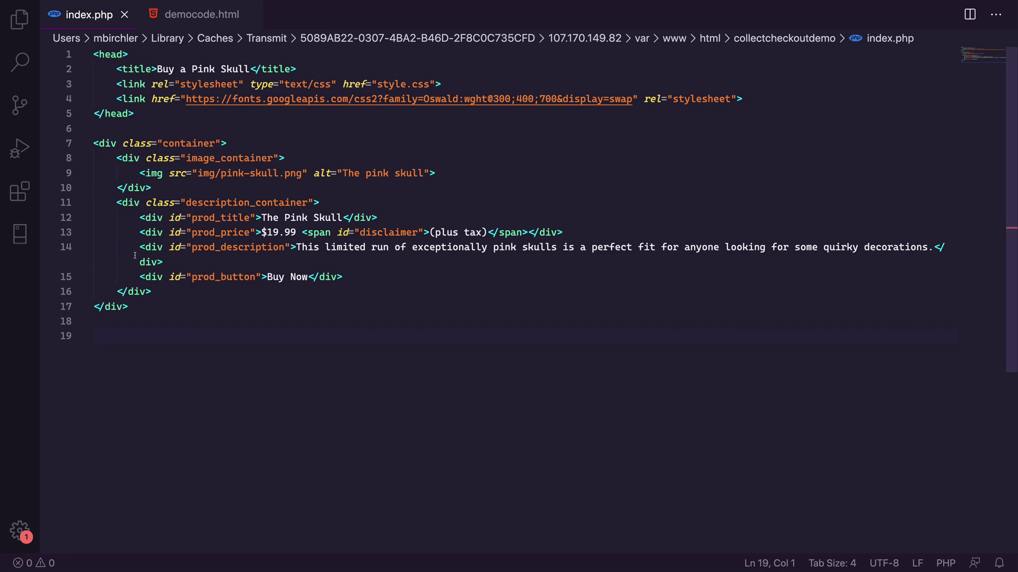
Paste the CollectCheckout.js script tag after line 4 of index.php and indent its attribute lines.
{"action": "left_click_drag", "start_coordinate": [141, 277], "coordinate": [303, 278]}
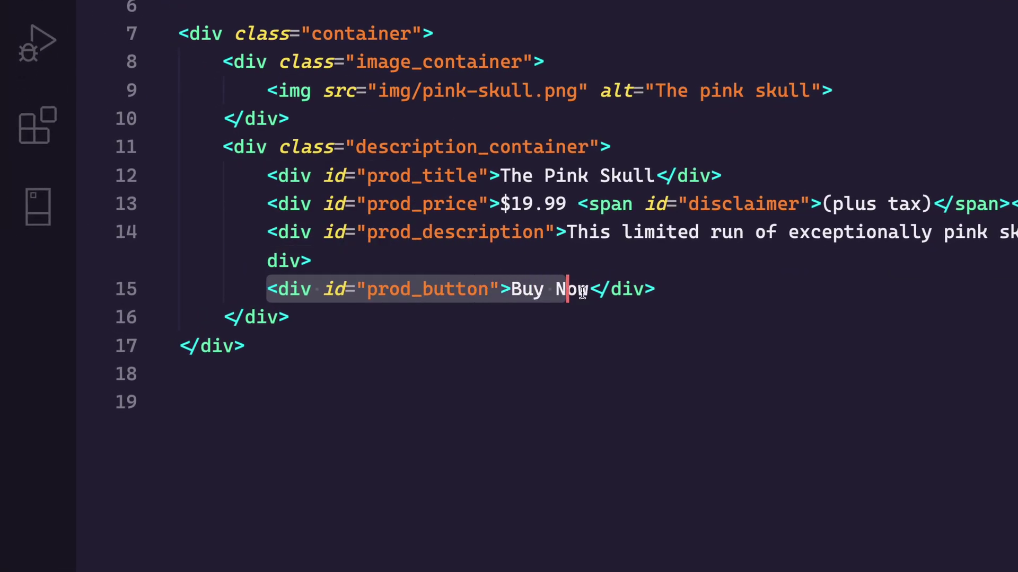
{"action": "left_click_drag", "start_coordinate": [583, 293], "coordinate": [656, 290]}
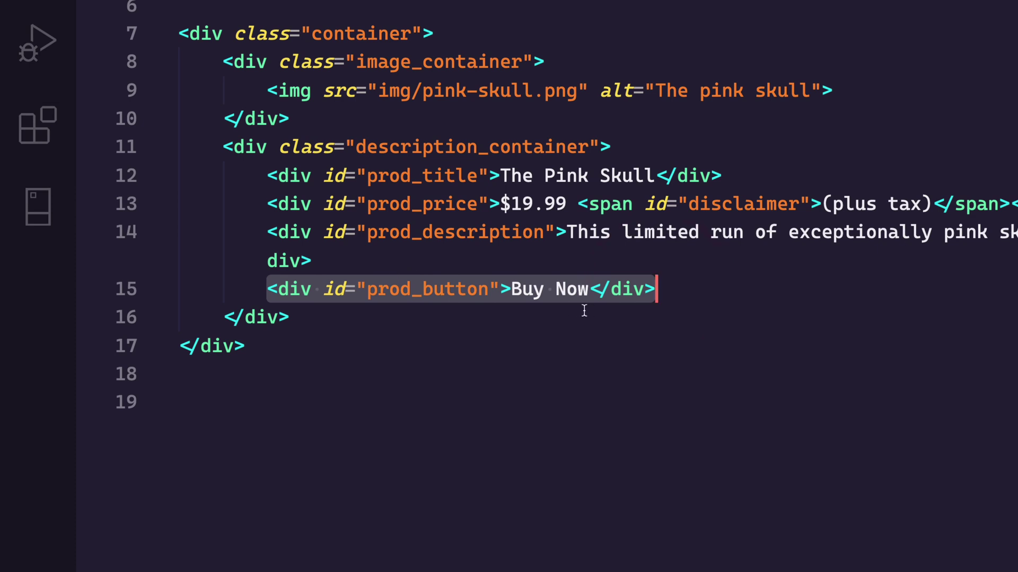
{"action": "left_click", "coordinate": [522, 290]}
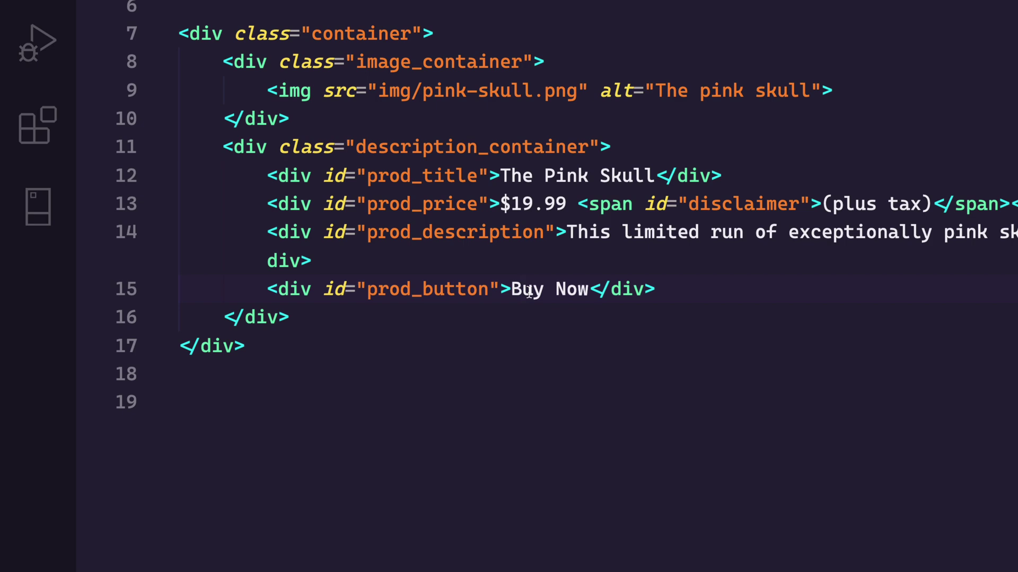
{"action": "left_click", "coordinate": [633, 404]}
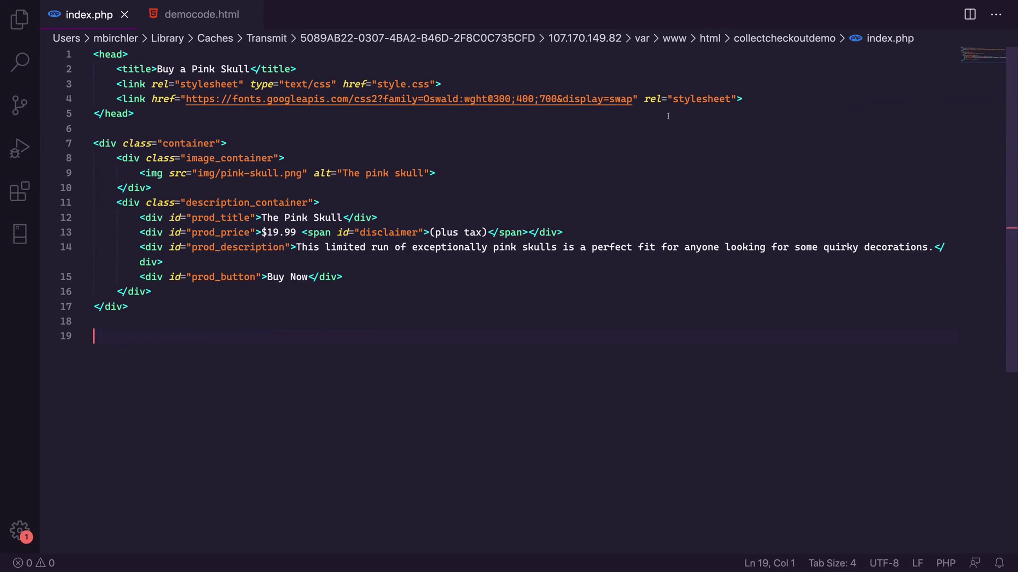
{"action": "left_click", "coordinate": [774, 99]}
{"action": "type", "text": "<script     src=\"https://secure.transactiongateway.com/token/CollectCheckout.js\"     data-checkout-key=\"KEY_GOES_HERE\" ></script>"}
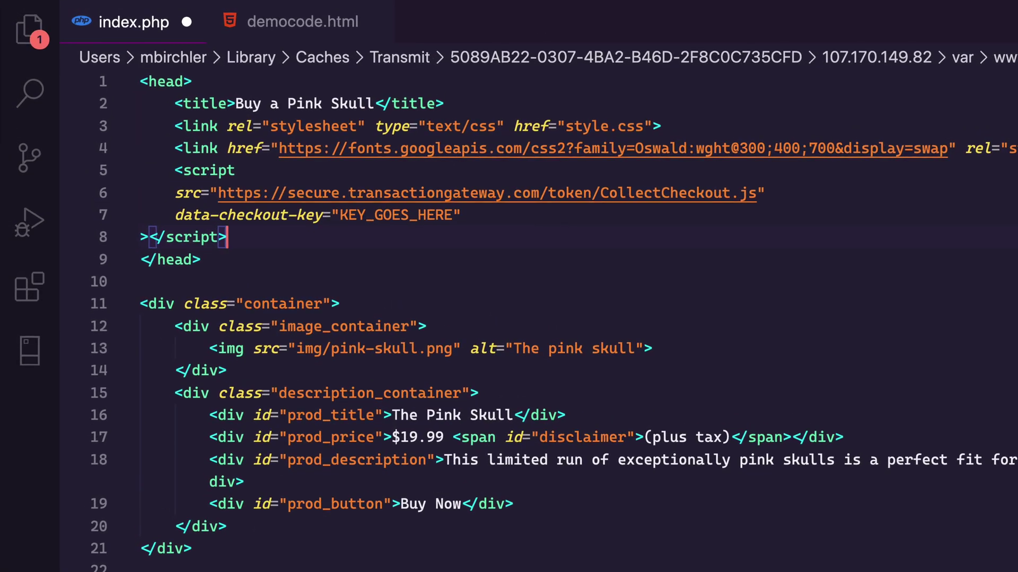
{"action": "key", "text": "shift+Up"}
{"action": "key", "text": "shift+Up"}
{"action": "key", "text": "Tab"}
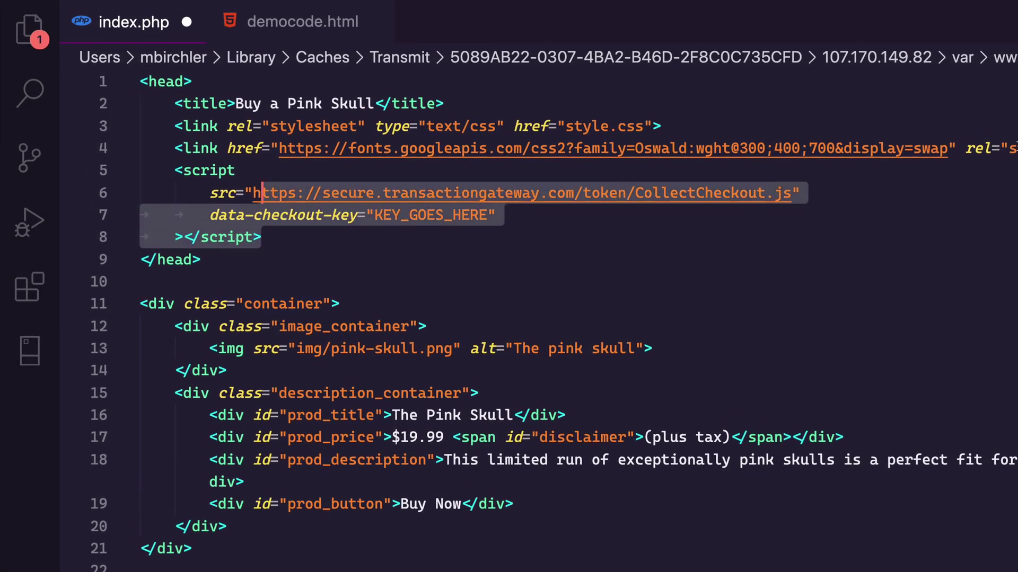
{"action": "left_click", "coordinate": [280, 192]}
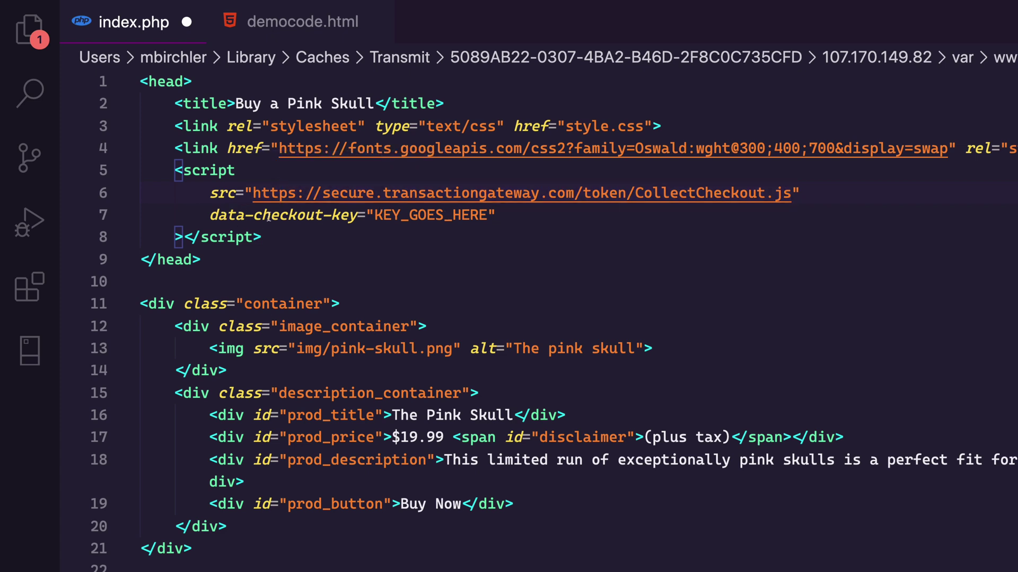
Replace the KEY_GOES_HERE placeholder with the public checkout key.
{"action": "double_click", "coordinate": [409, 215]}
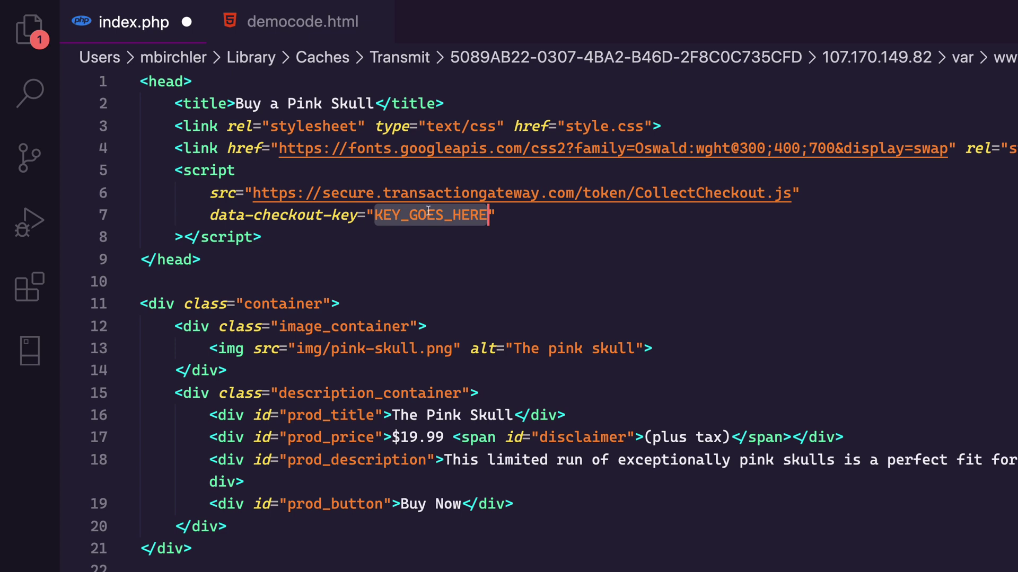
{"action": "key", "text": "super+v"}
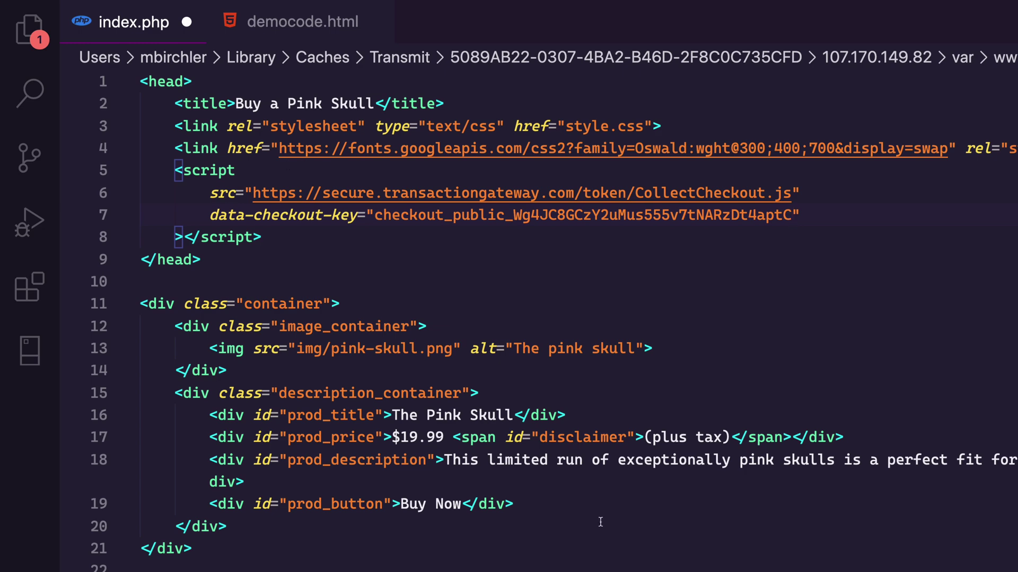
Paste the redirectToCheckout script block for SKU 0001 on empty line 23.
{"action": "left_click", "coordinate": [188, 393]}
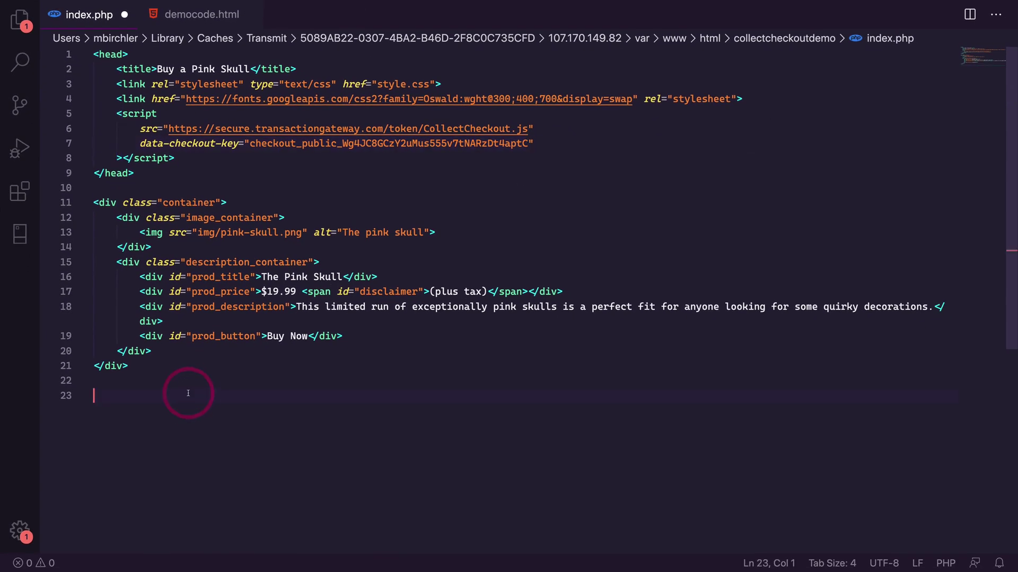
{"action": "type", "text": "<script> document.getElementById('payButton').addEventListener('click', function(e) {     CollectCheckout.redirectToCheckout({         lineItems : [             {                 sku: \"0001\",                 quantity: 1             }         ],         type: \"auth\",         customerVault: {             addCustomer: true         },         receipt: {             showReceipt: true,             redirectToSuccessUrl: true         },         collectShippingInfo: true,         successUrl: \"https://quickbinlookup.com/collectcheckoutdemo/?transaction_id={TRANSACTION_ID}&vault_id={CUSTOMER_VAULT_ID}\",         cancelUrl: \"https://quickbinlookup.com/collectcheckoutdemo\"     }).then((error) => {         console.log(error);     }); }); </script>"}
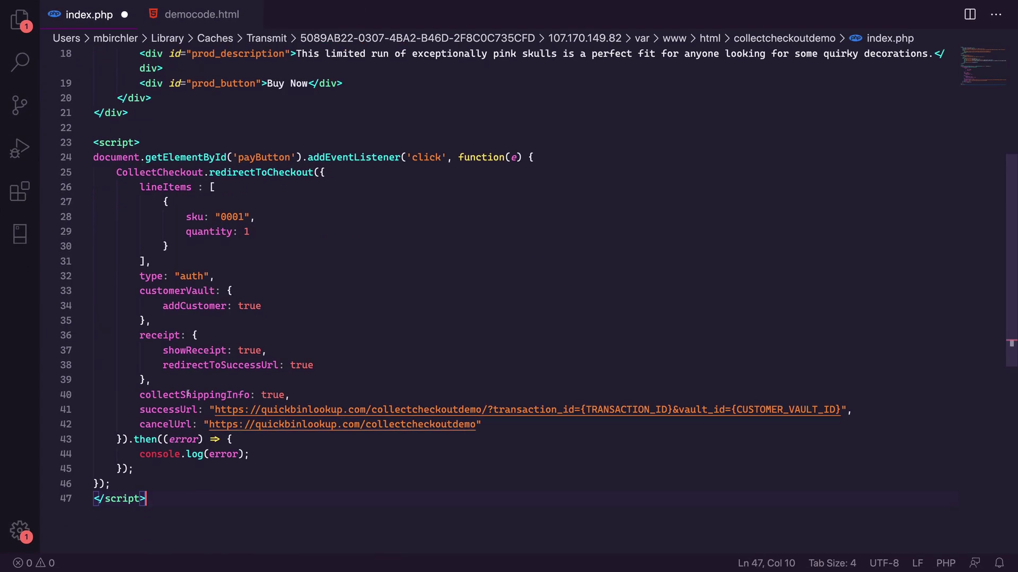
{"action": "scroll", "coordinate": [187, 393], "scroll_direction": "down", "scroll_amount": 2}
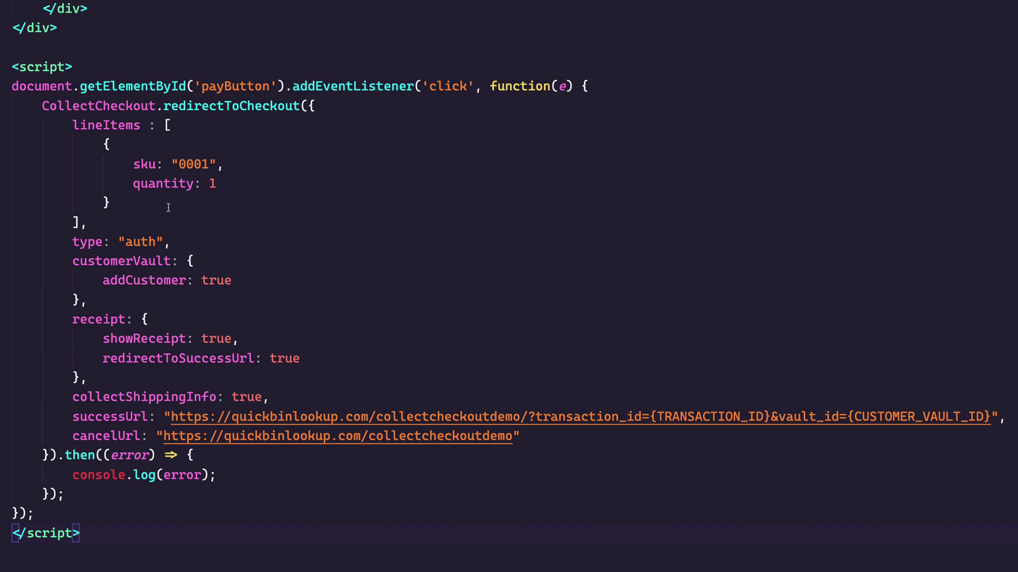
{"action": "scroll", "coordinate": [175, 184], "scroll_direction": "up", "scroll_amount": 3}
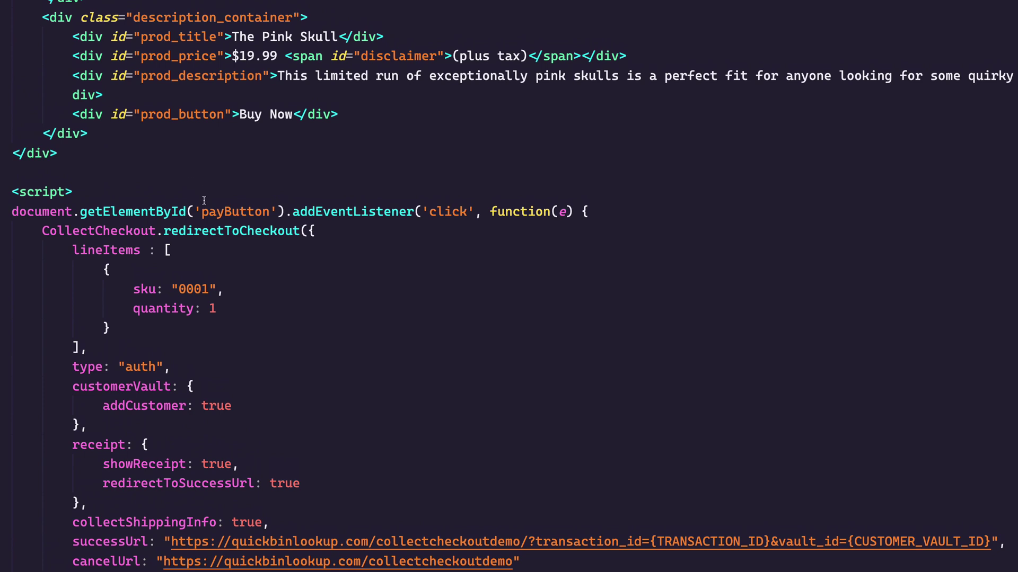
Replace payButton in getElementById with the prod_button id copied from the markup.
{"action": "double_click", "coordinate": [234, 217]}
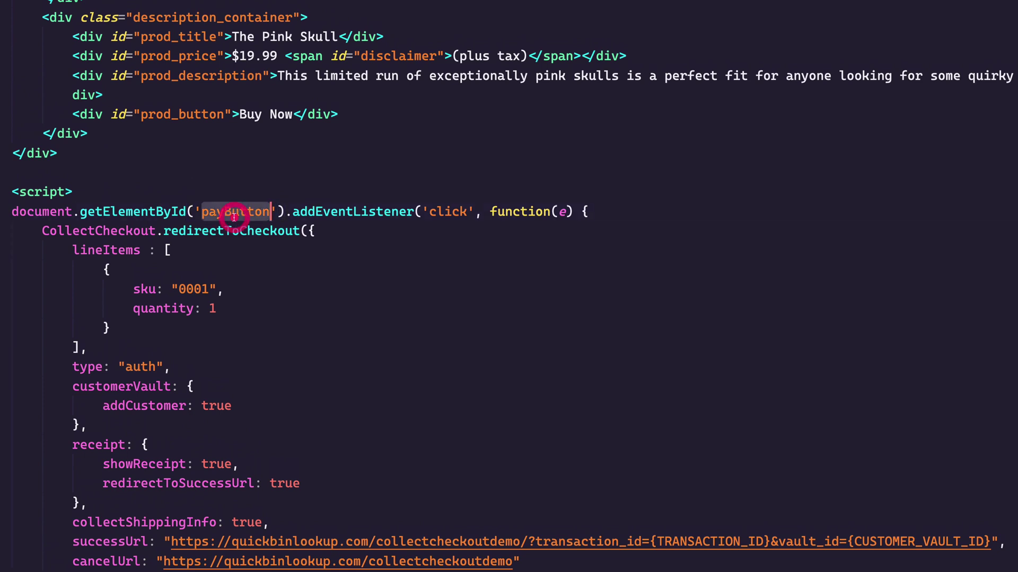
{"action": "double_click", "coordinate": [163, 115]}
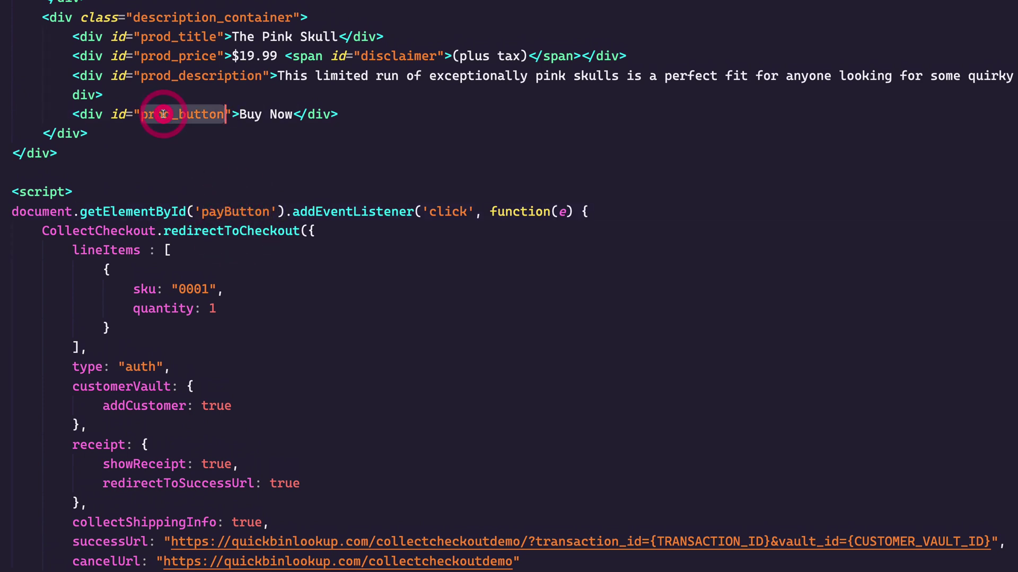
{"action": "key", "text": "ctrl+c"}
{"action": "double_click", "coordinate": [237, 213]}
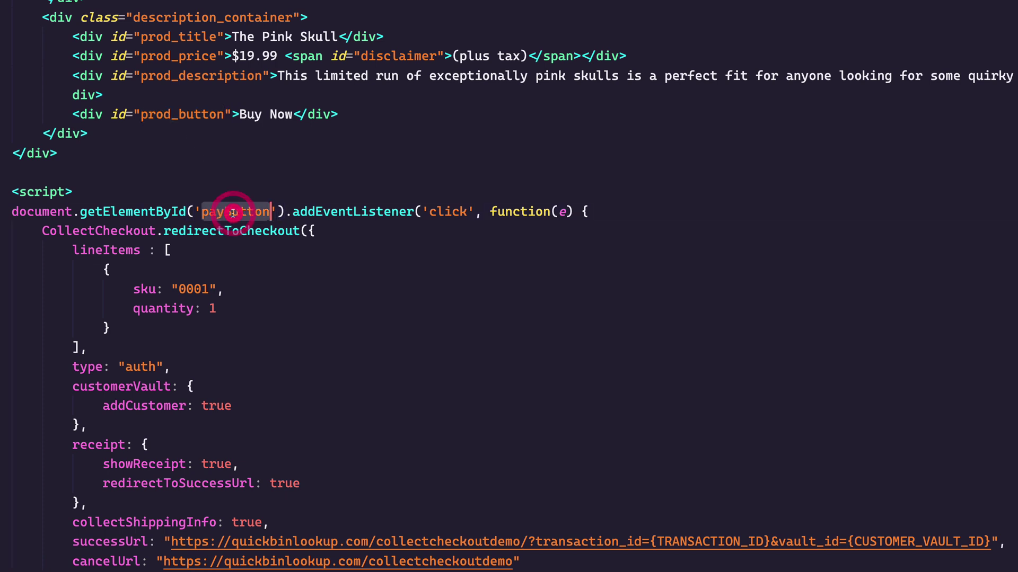
{"action": "key", "text": "ctrl+v"}
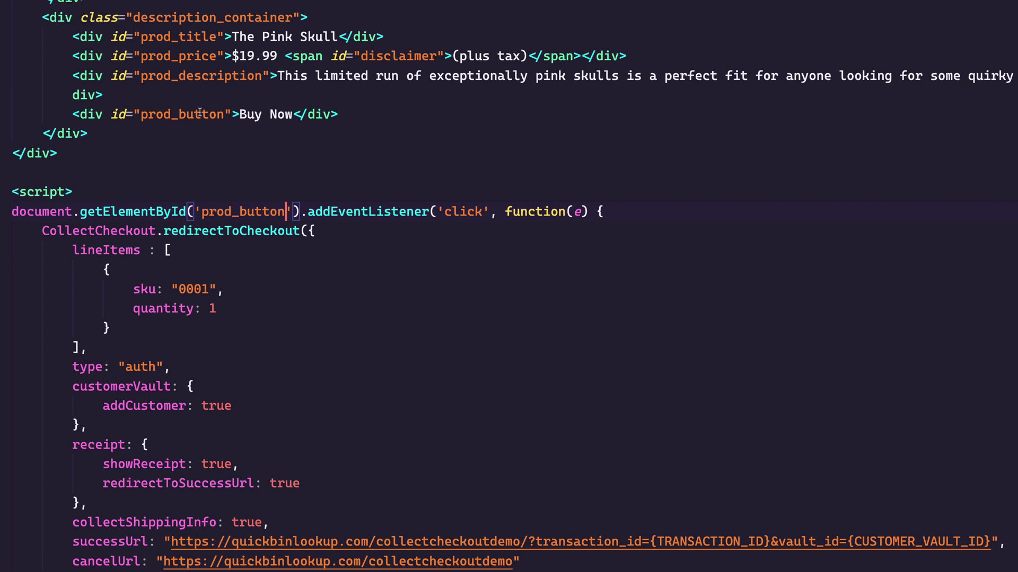
{"action": "scroll", "coordinate": [175, 310], "scroll_direction": "down", "scroll_amount": 3}
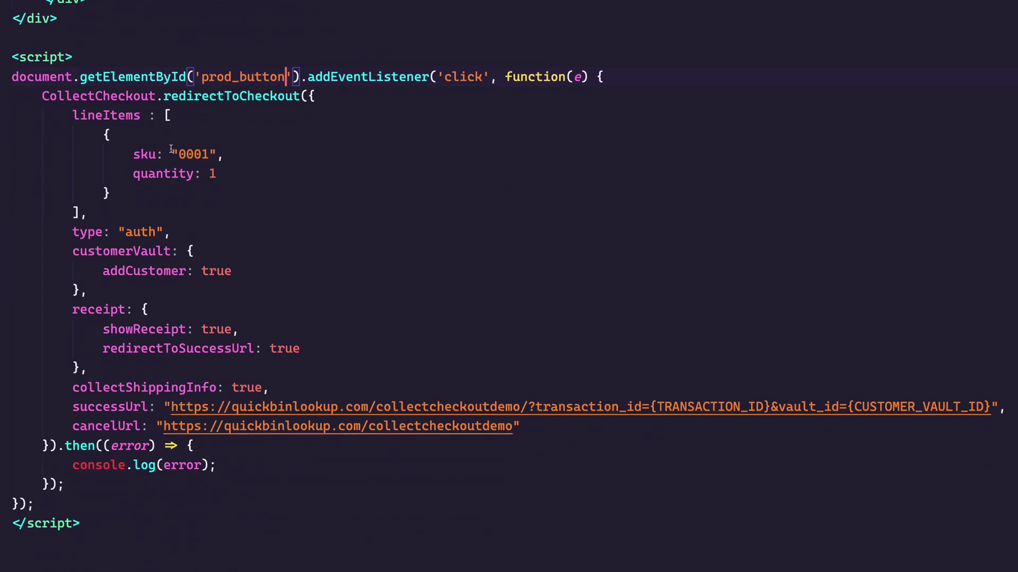
Trim the line item quantity value back to 1.
{"action": "left_click", "coordinate": [214, 175]}
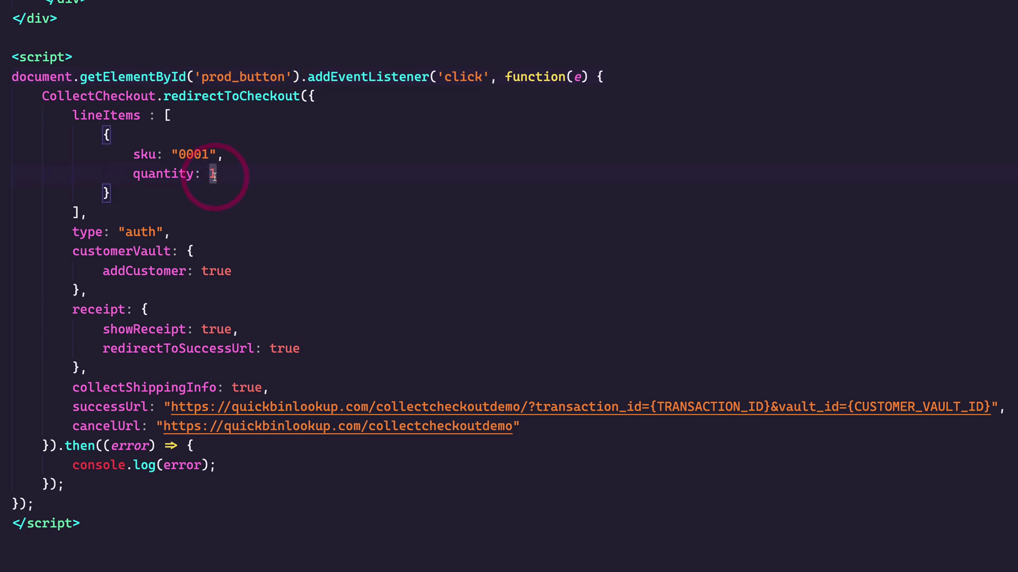
{"action": "type", "text": "6"}
{"action": "key", "text": "BackSpace"}
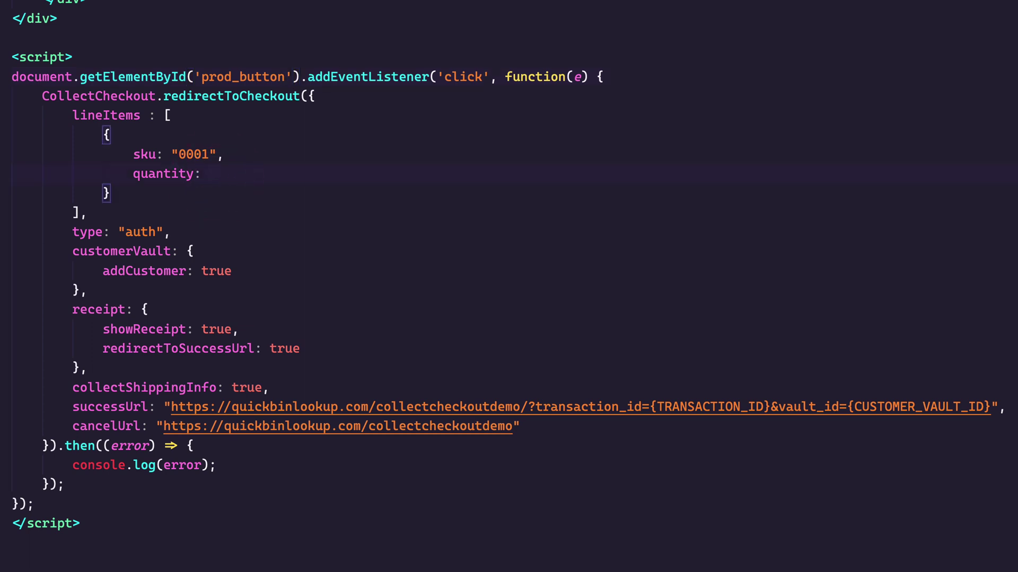
{"action": "type", "text": "1000"}
{"action": "key", "text": "BackSpace"}
{"action": "key", "text": "BackSpace"}
{"action": "key", "text": "BackSpace"}
{"action": "left_click", "coordinate": [96, 291]}
{"action": "left_click", "coordinate": [193, 230], "text": "shift"}
{"action": "key", "text": "BackSpace"}
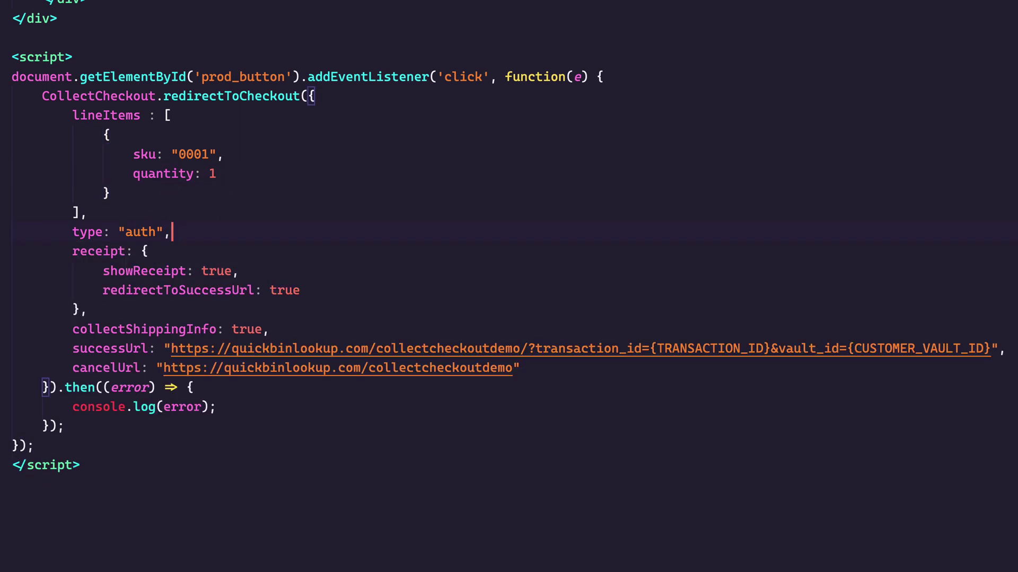
{"action": "key", "text": "ctrl+z"}
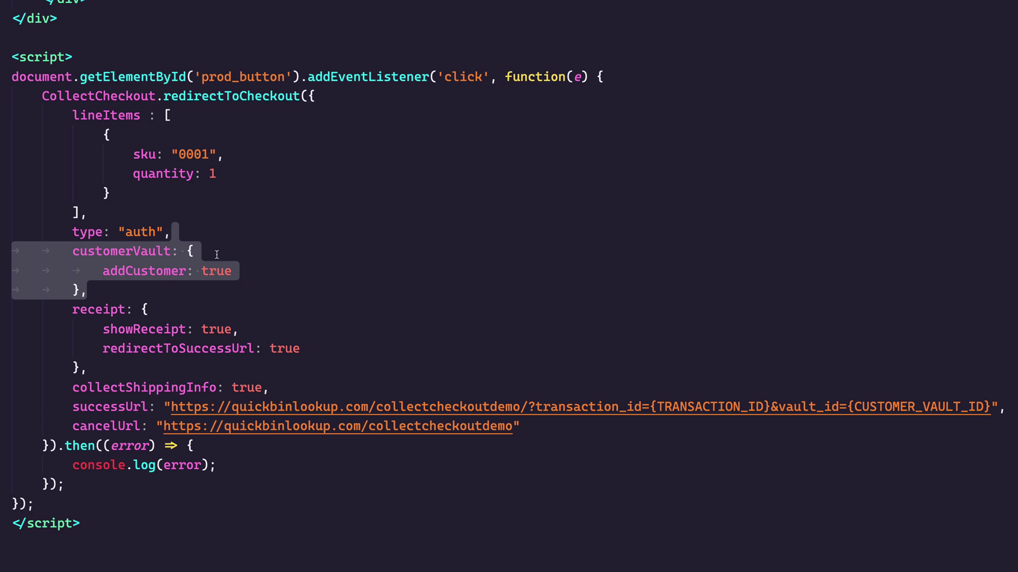
{"action": "left_click", "coordinate": [148, 309]}
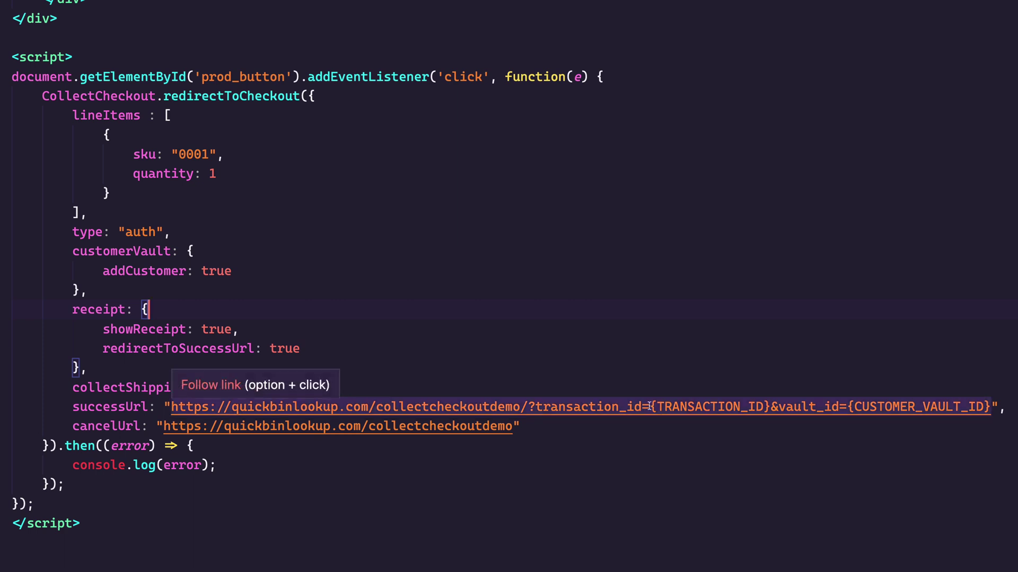
{"action": "left_click_drag", "start_coordinate": [650, 405], "coordinate": [770, 408]}
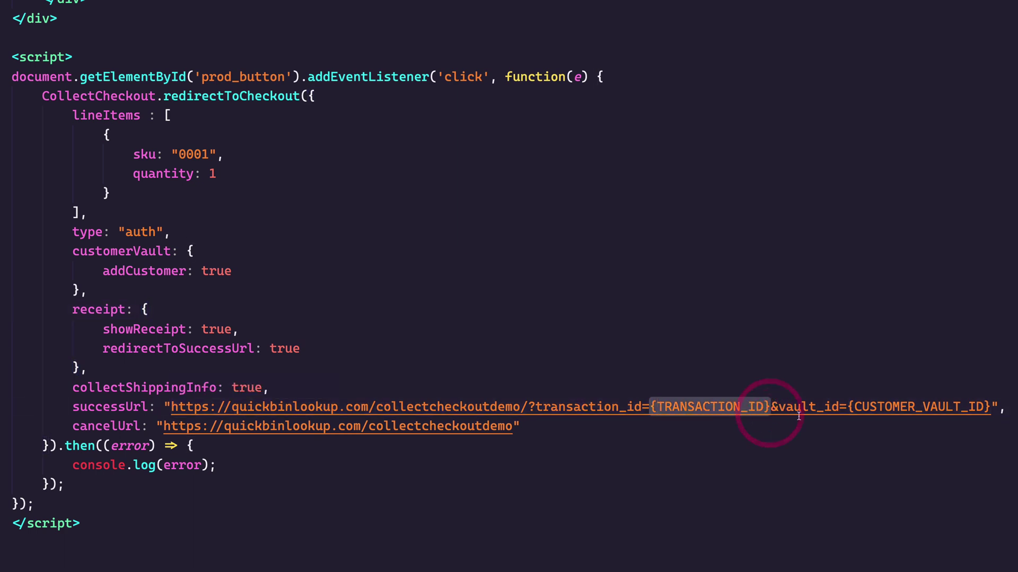
{"action": "left_click_drag", "start_coordinate": [848, 408], "coordinate": [994, 411]}
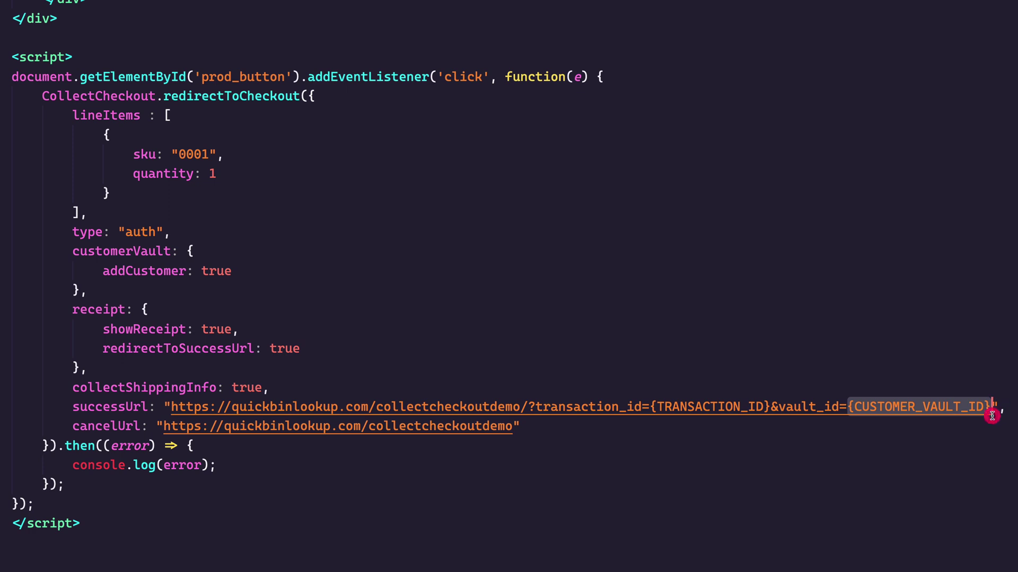
{"action": "left_click", "coordinate": [972, 444]}
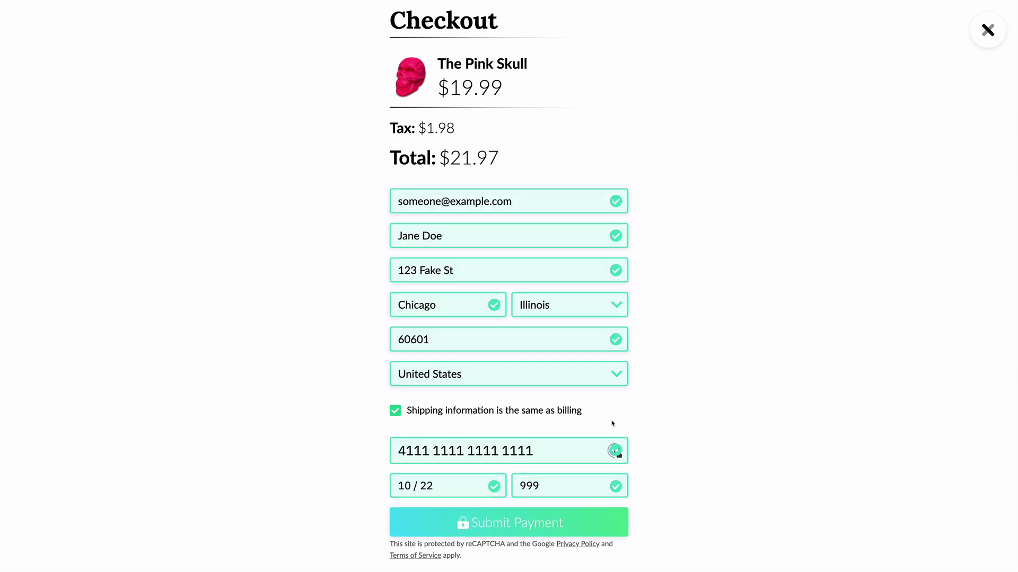
{"action": "left_click", "coordinate": [499, 525]}
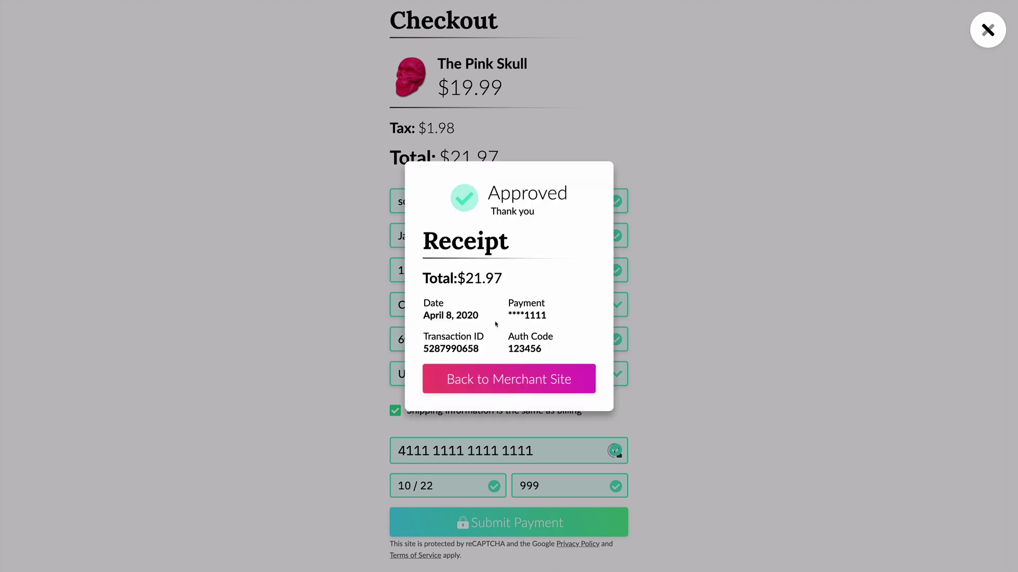
{"action": "left_click", "coordinate": [510, 373]}
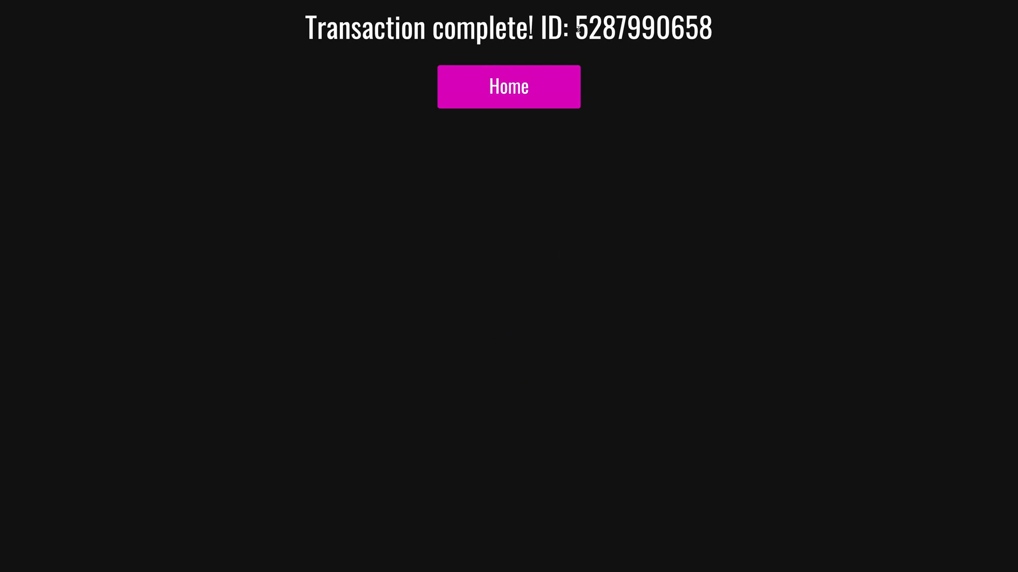
{"action": "left_click_drag", "start_coordinate": [577, 29], "coordinate": [716, 29]}
{"action": "left_click", "coordinate": [715, 30]}
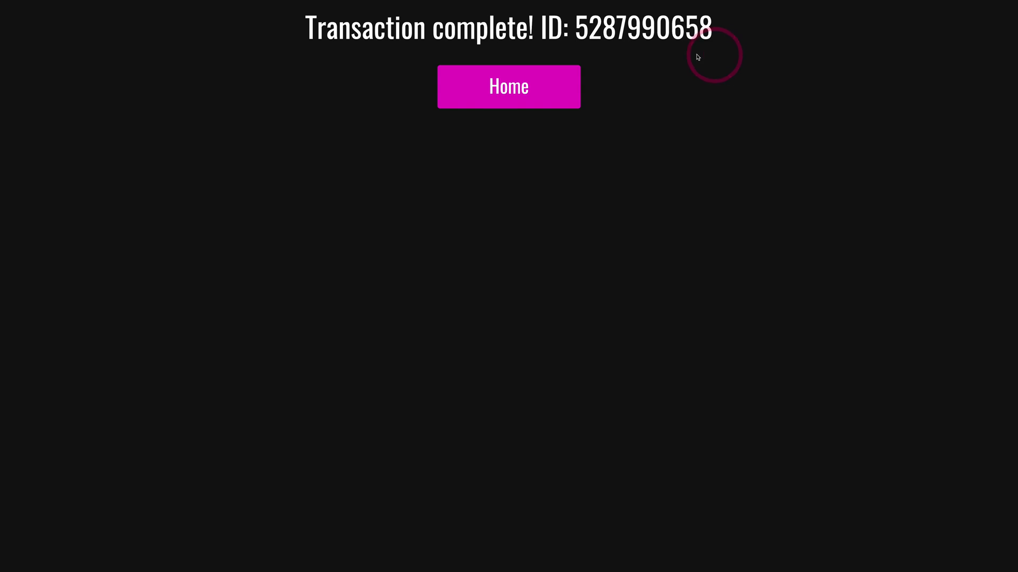